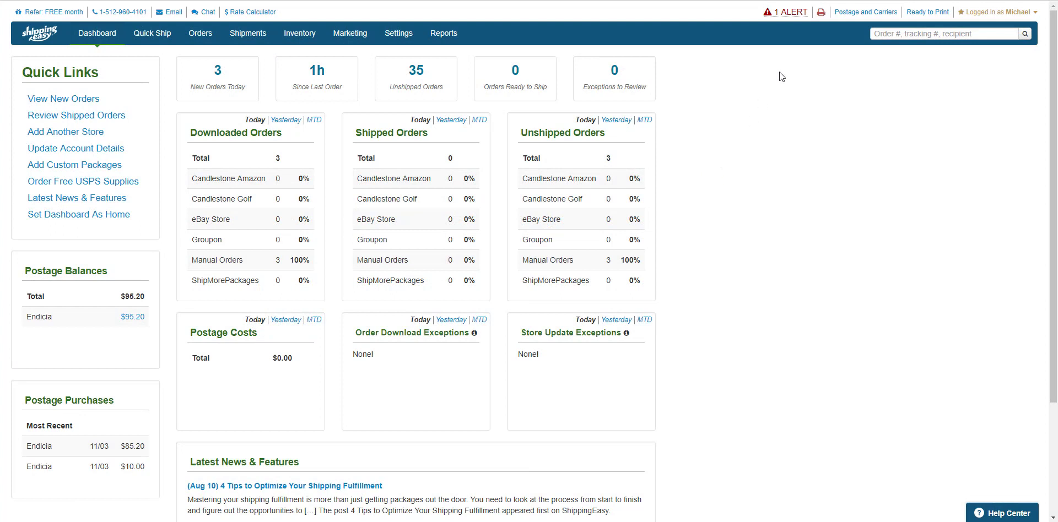
Show the Inventory menu's Products, Purchase Orders and Suppliers options on the dashboard
{"action": "mouse_move", "coordinate": [300, 35]}
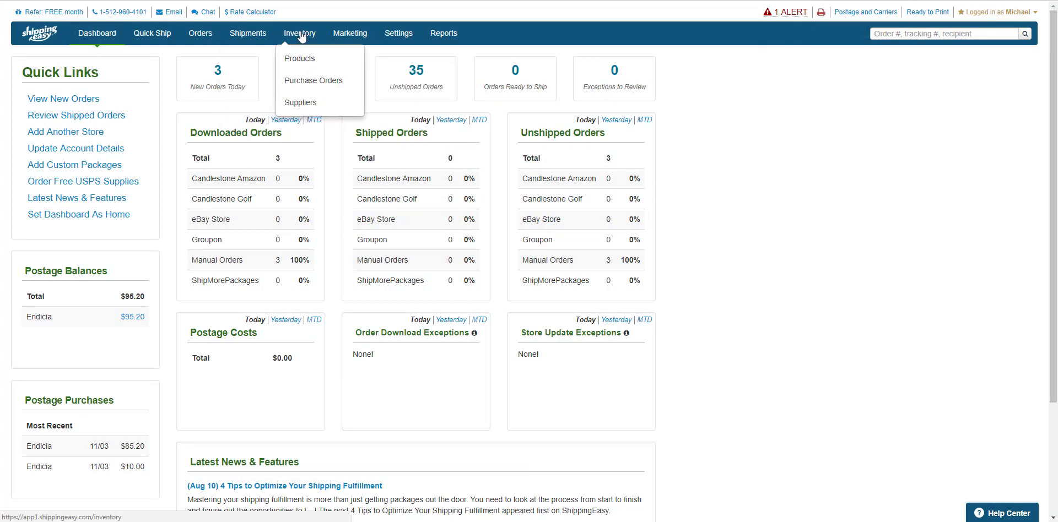
Go to Inventory > Products and follow Upload Products to get the products export spreadsheet
{"action": "left_click", "coordinate": [292, 60]}
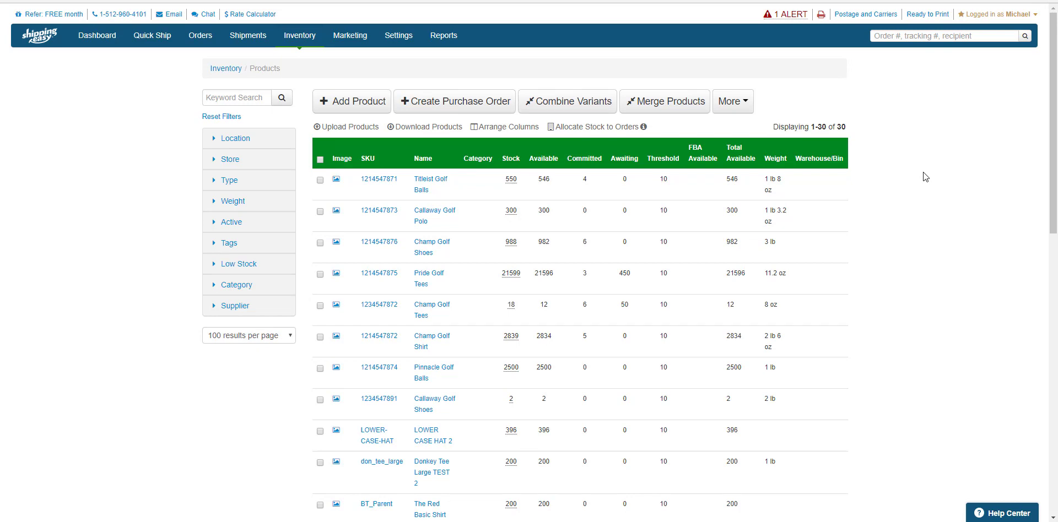
{"action": "left_click", "coordinate": [360, 127]}
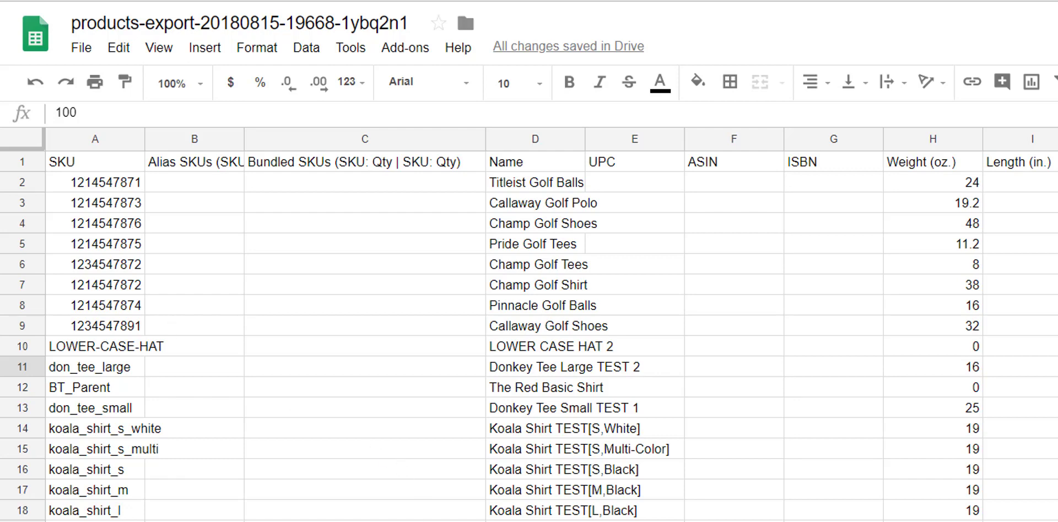
Enter stock values 1980, 150 and 510 in cells S2, S3 and S4
{"action": "scroll", "coordinate": [529, 330], "scroll_direction": "right", "scroll_amount": 6}
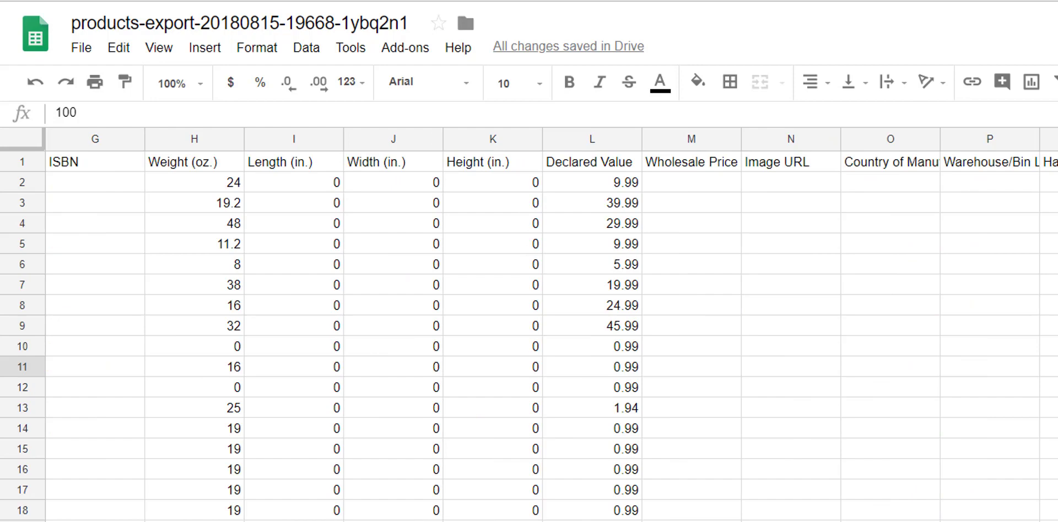
{"action": "scroll", "coordinate": [529, 331], "scroll_direction": "right", "scroll_amount": 3}
{"action": "left_click", "coordinate": [1004, 183]}
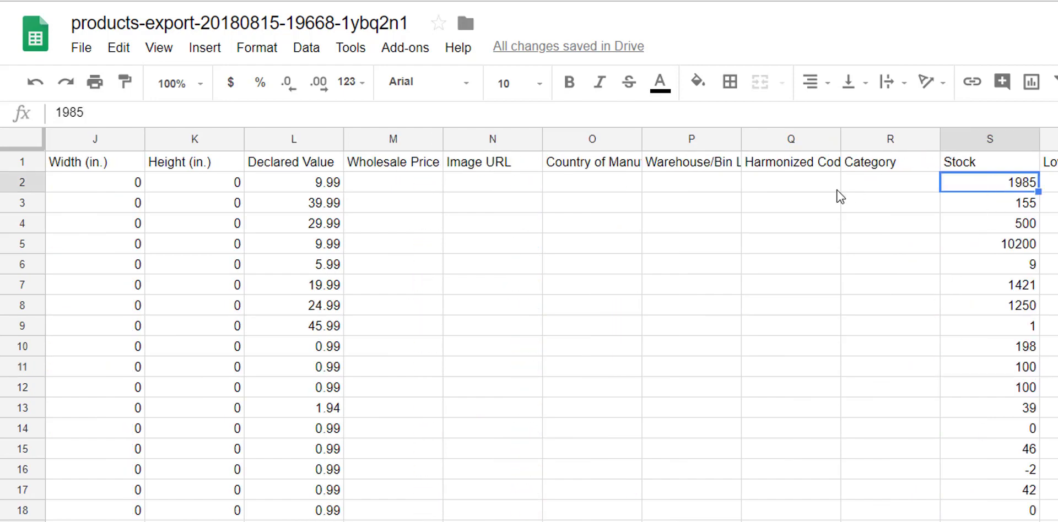
{"action": "type", "text": "1980"}
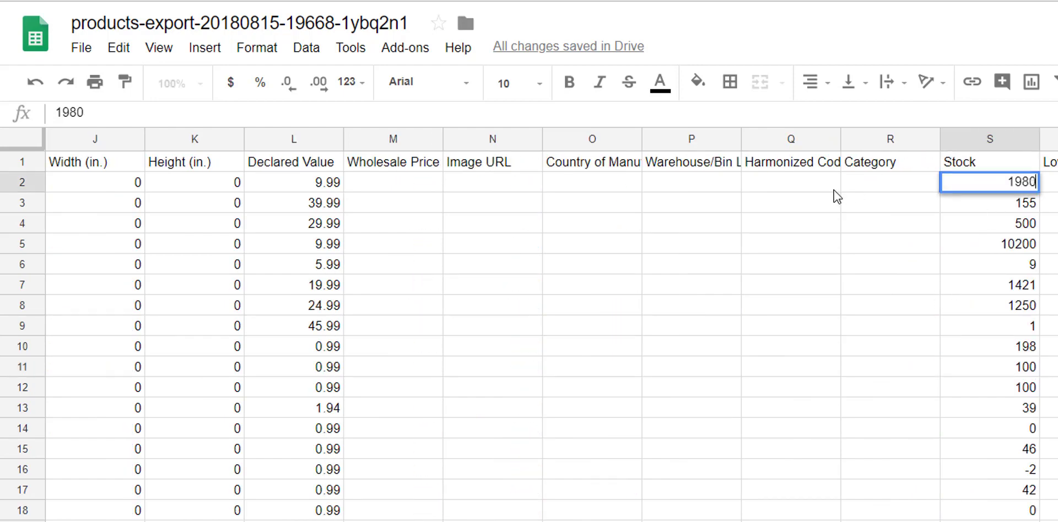
{"action": "key", "text": "Return"}
{"action": "key", "text": "Return"}
{"action": "key", "text": "BackSpace"}
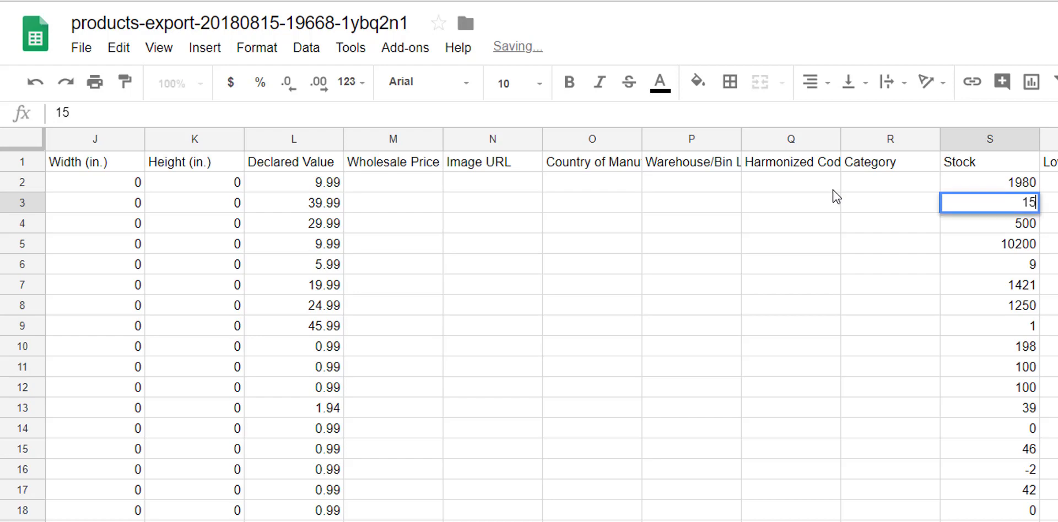
{"action": "type", "text": "0"}
{"action": "key", "text": "Return"}
{"action": "type", "text": "5"}
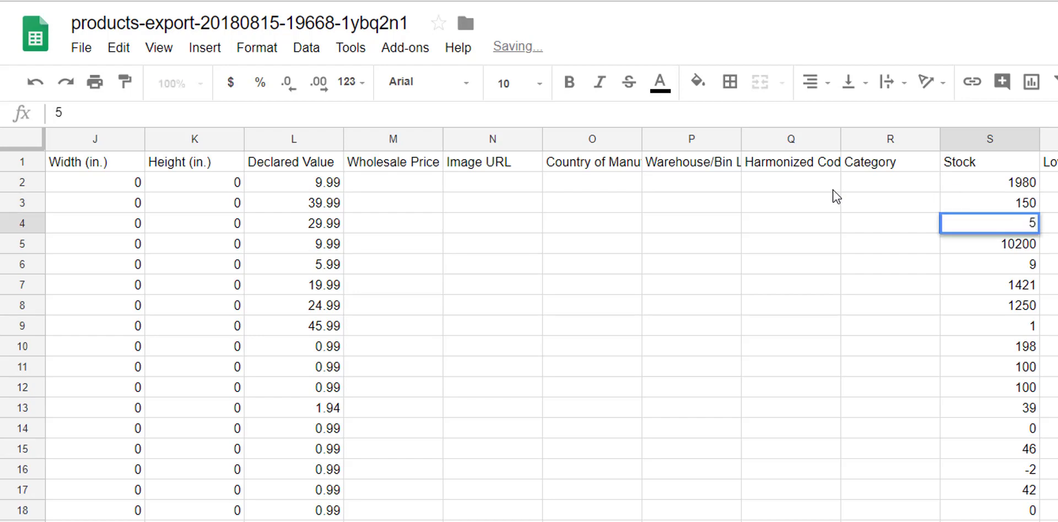
{"action": "type", "text": "10"}
{"action": "key", "text": "Return"}
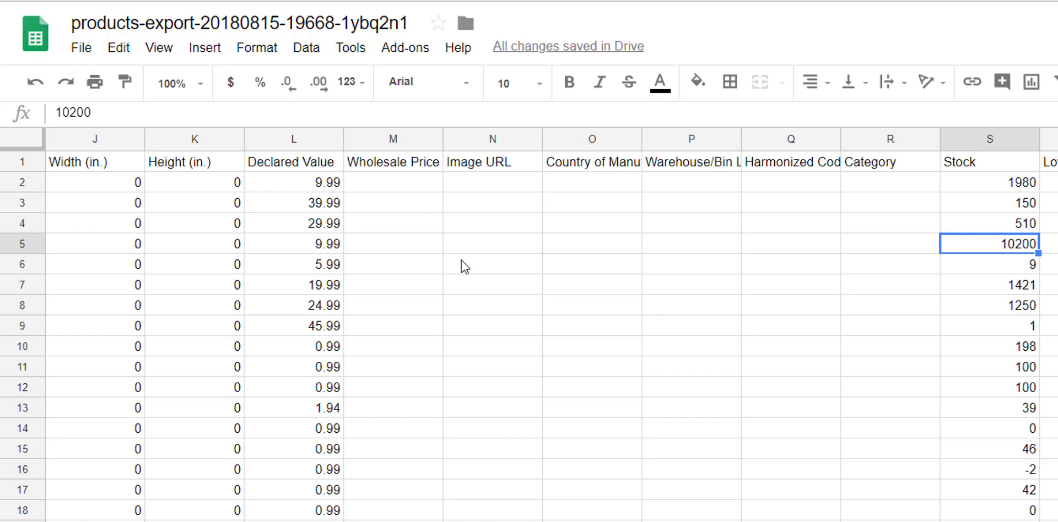
Back in ShippingEasy, upload Product CSV.csv through Upload Products to reach field matching
{"action": "key", "text": "ctrl+Tab"}
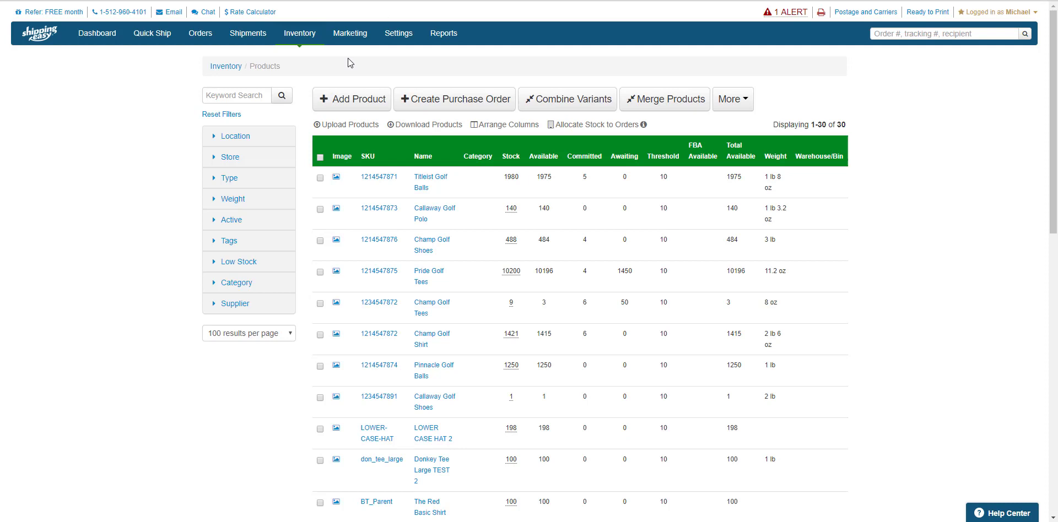
{"action": "left_click", "coordinate": [361, 126]}
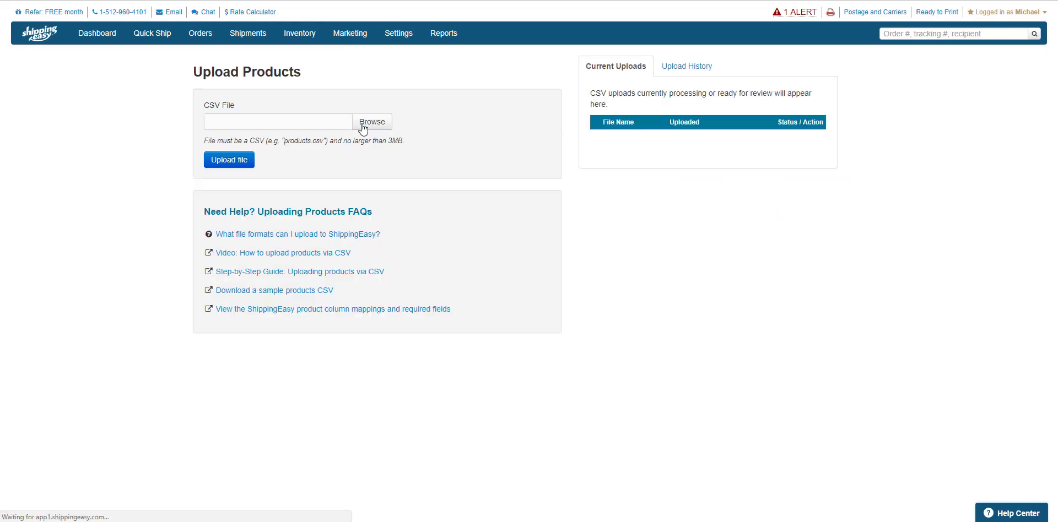
{"action": "left_click", "coordinate": [386, 117]}
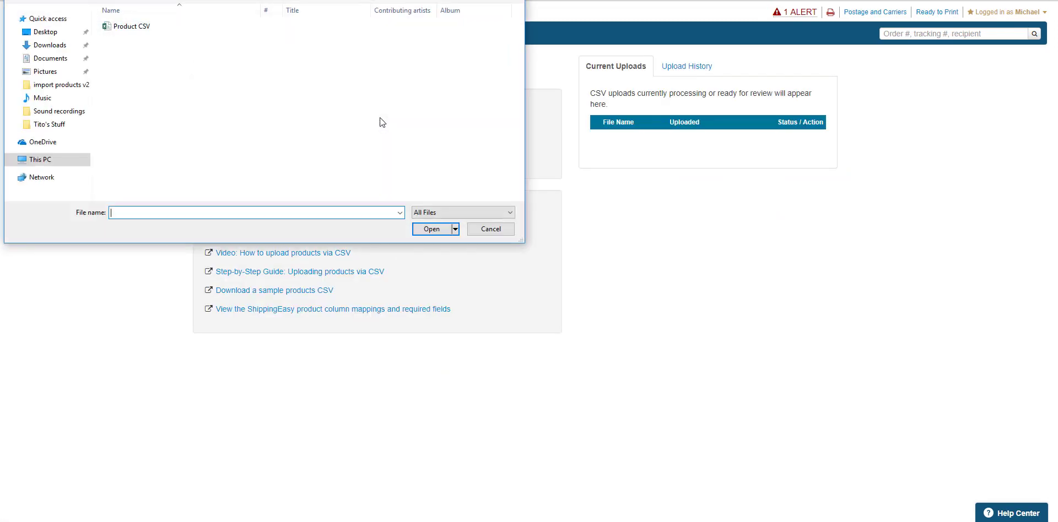
{"action": "left_click", "coordinate": [157, 26]}
{"action": "left_click", "coordinate": [432, 229]}
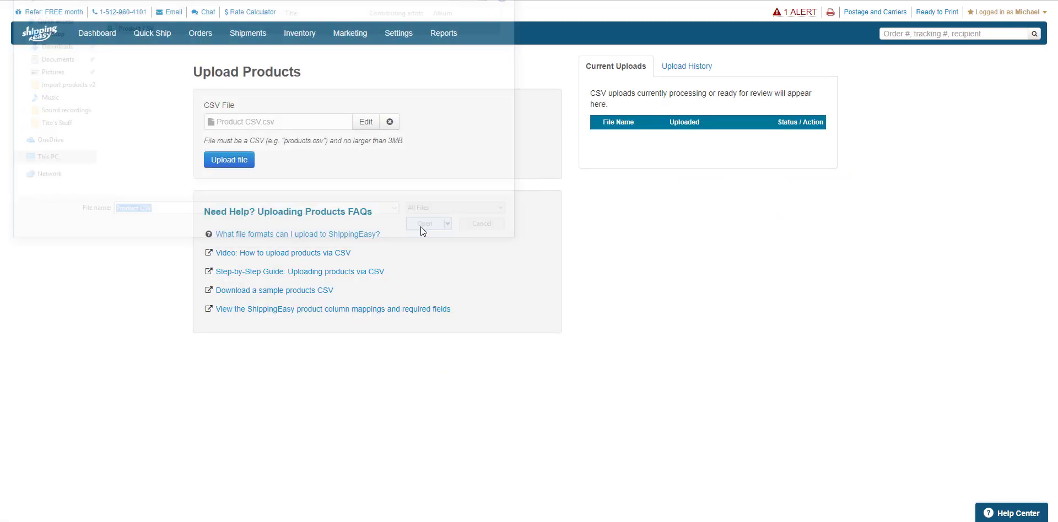
{"action": "left_click", "coordinate": [251, 168]}
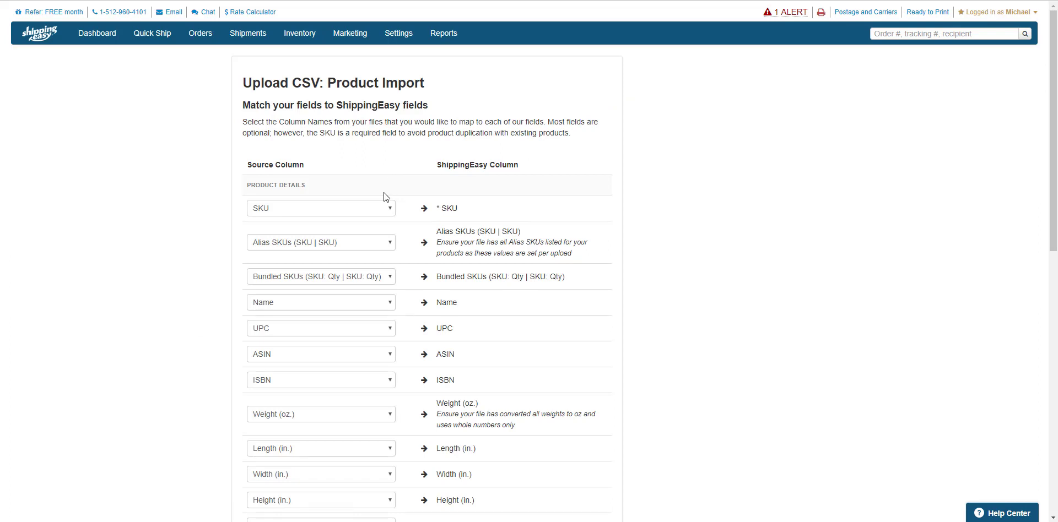
{"action": "scroll", "coordinate": [384, 198], "scroll_direction": "down", "scroll_amount": 4}
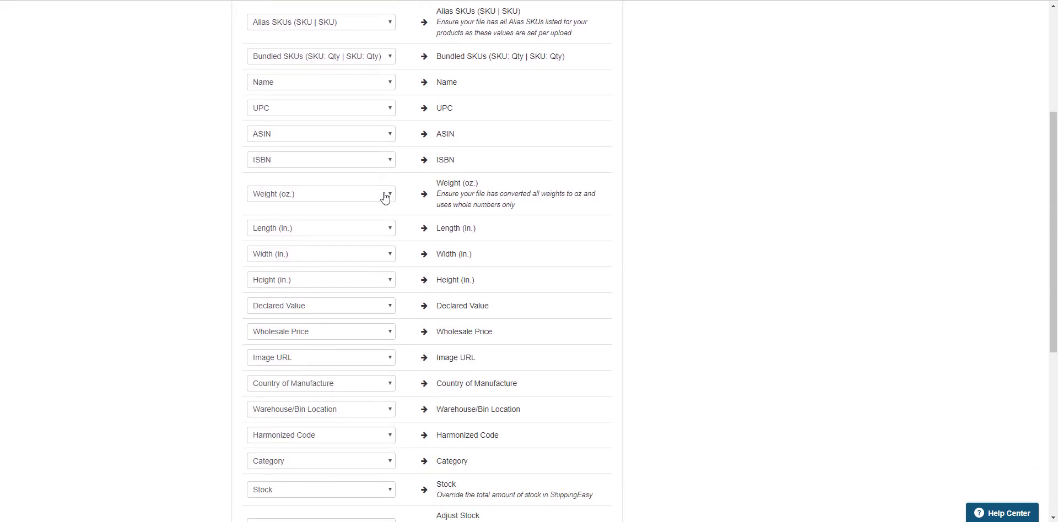
{"action": "scroll", "coordinate": [384, 197], "scroll_direction": "down", "scroll_amount": 3}
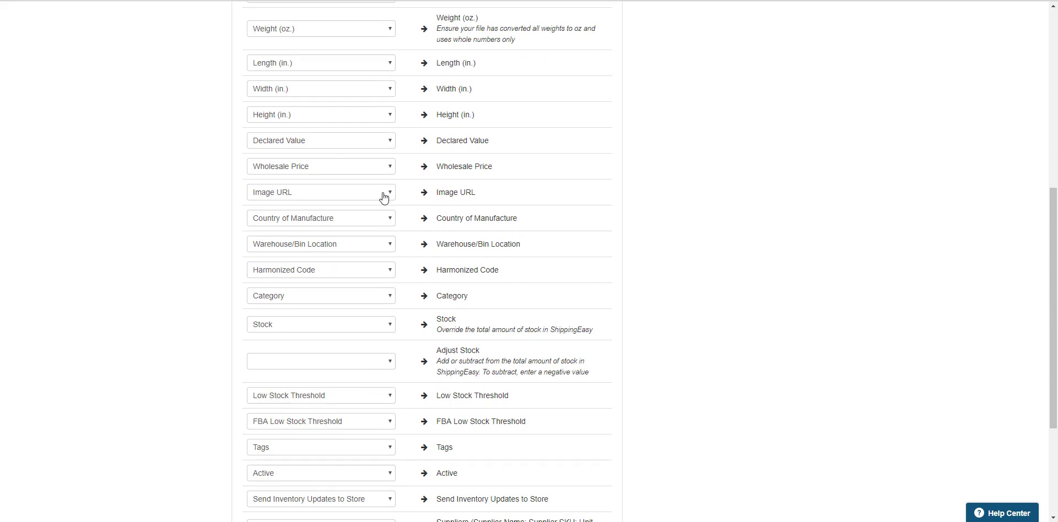
{"action": "left_click", "coordinate": [384, 197]}
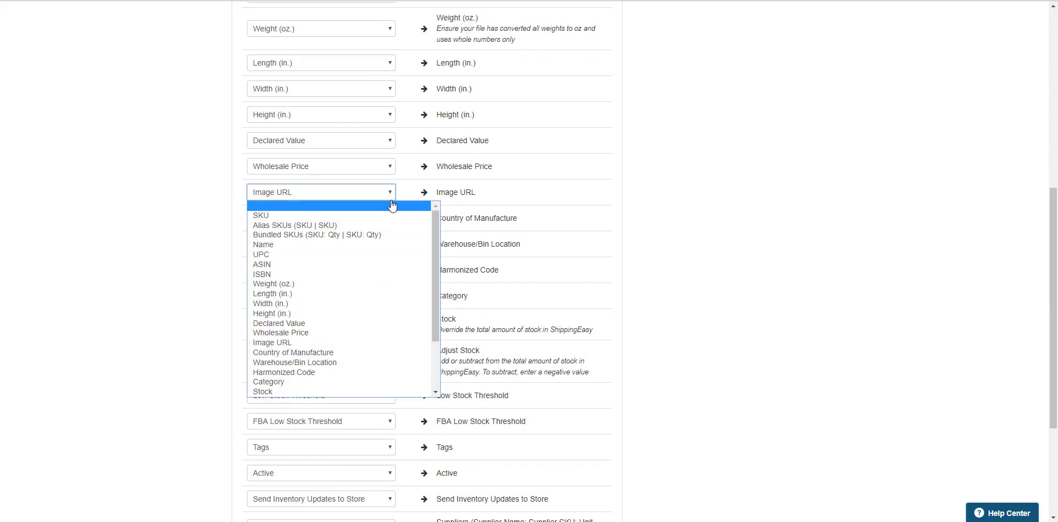
{"action": "left_click", "coordinate": [556, 211]}
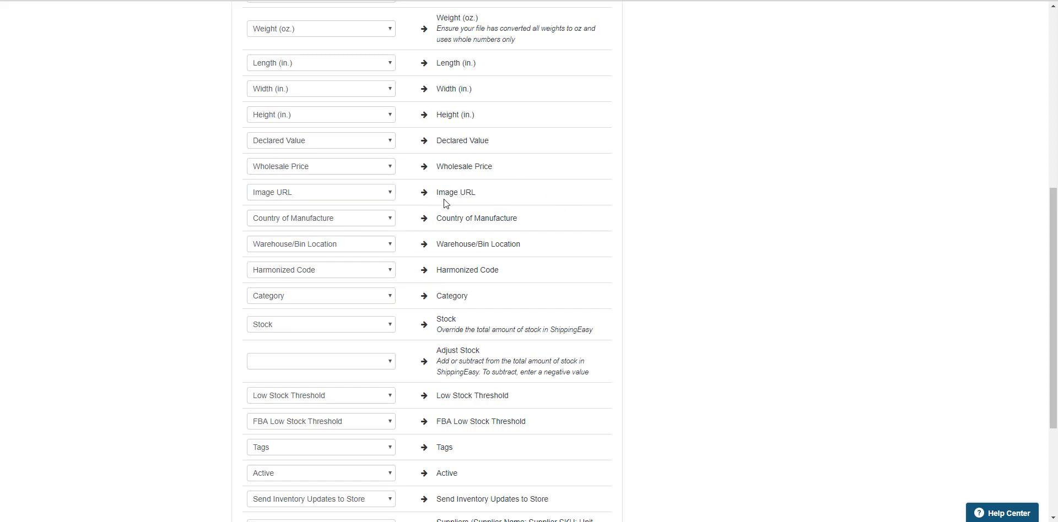
{"action": "scroll", "coordinate": [446, 203], "scroll_direction": "down", "scroll_amount": 2}
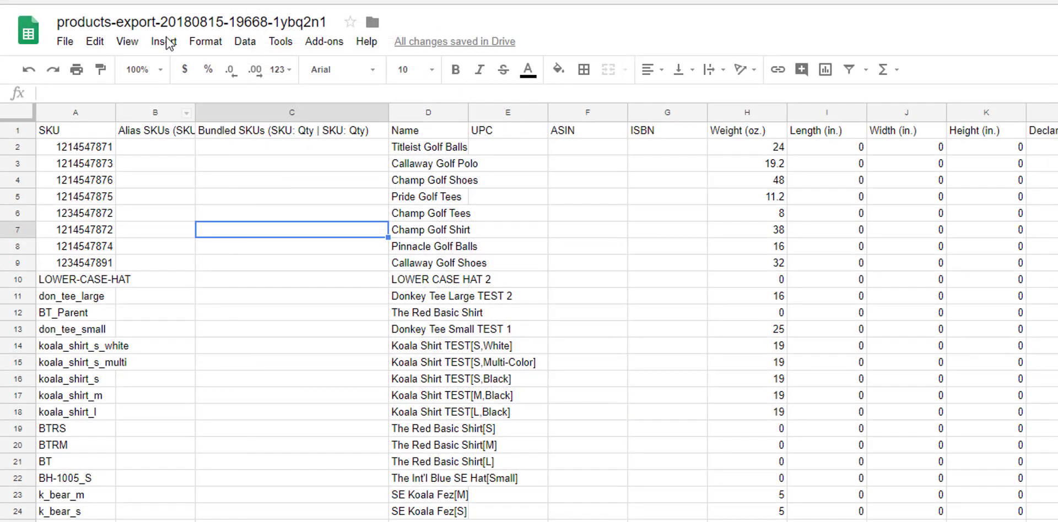
Clear the Alias SKUs, Bundled SKUs, Name, UPC and ASIN columns
{"action": "left_click", "coordinate": [156, 112]}
{"action": "key", "text": "Delete"}
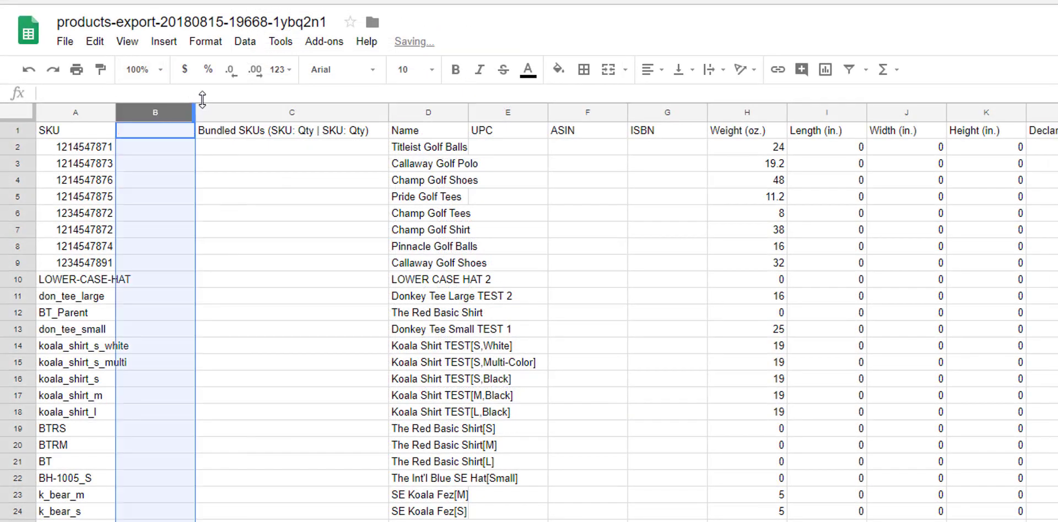
{"action": "left_click", "coordinate": [276, 113]}
{"action": "key", "text": "Delete"}
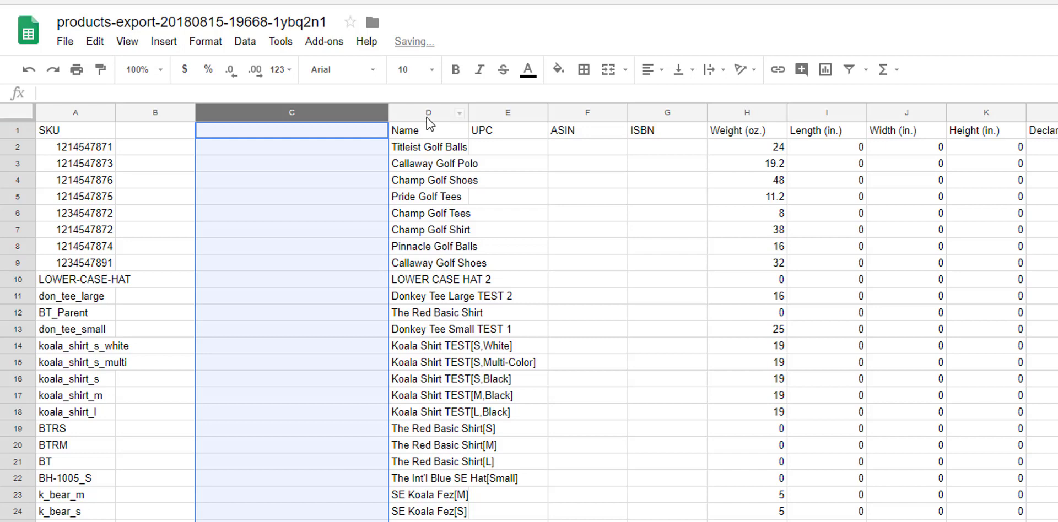
{"action": "left_click", "coordinate": [427, 114]}
{"action": "key", "text": "Delete"}
{"action": "left_click", "coordinate": [517, 117]}
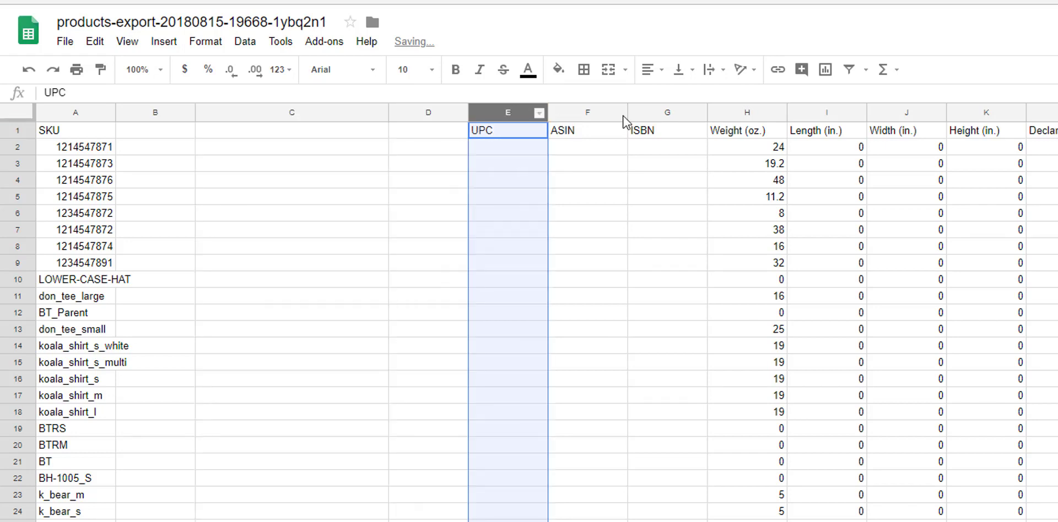
{"action": "key", "text": "Delete"}
{"action": "left_click", "coordinate": [591, 117]}
{"action": "key", "text": "Delete"}
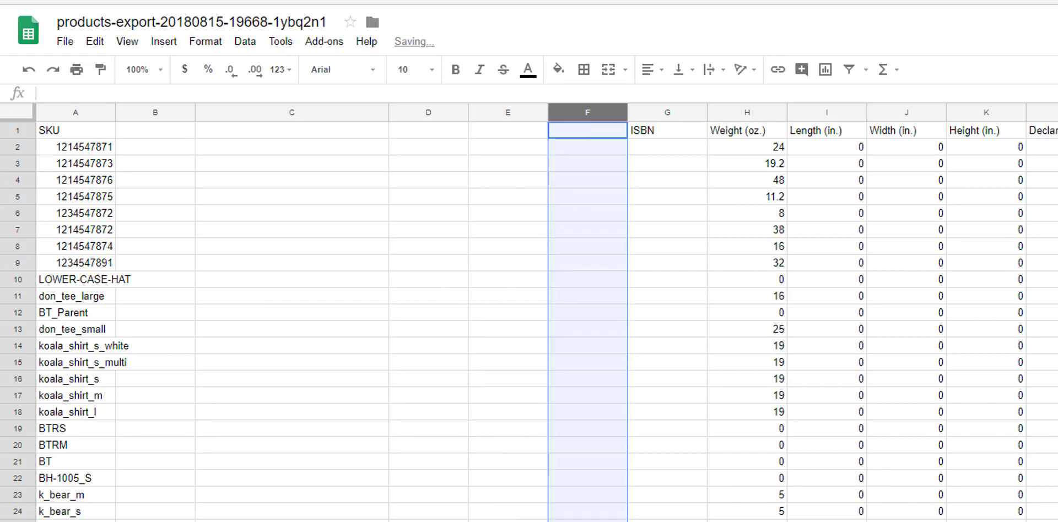
Clear columns G–K (ISBN, Weight, Length, Width, Height), then select Declared Value and Wholesale Price
{"action": "scroll", "coordinate": [529, 309], "scroll_direction": "right", "scroll_amount": 2}
{"action": "scroll", "coordinate": [529, 308], "scroll_direction": "right", "scroll_amount": 3}
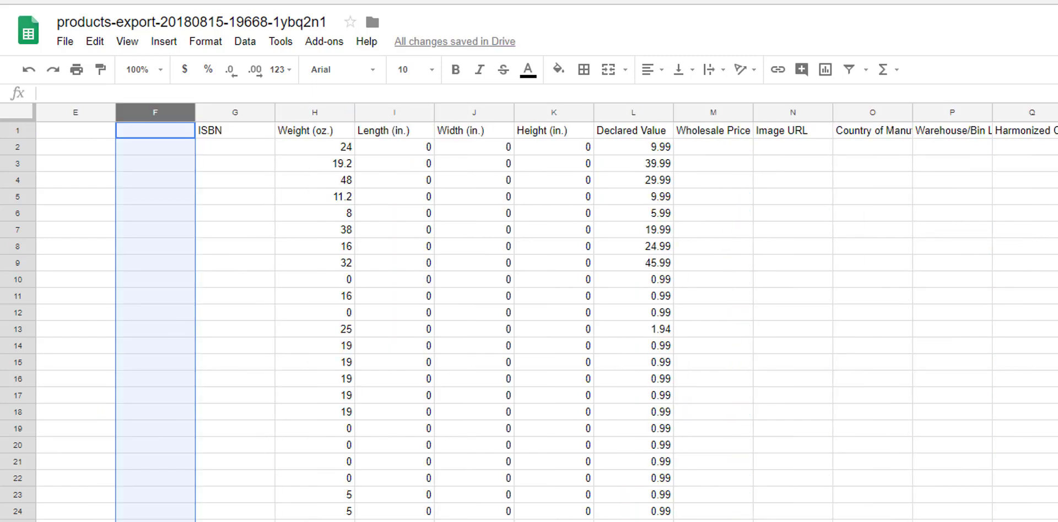
{"action": "left_click", "coordinate": [154, 112]}
{"action": "key", "text": "Delete"}
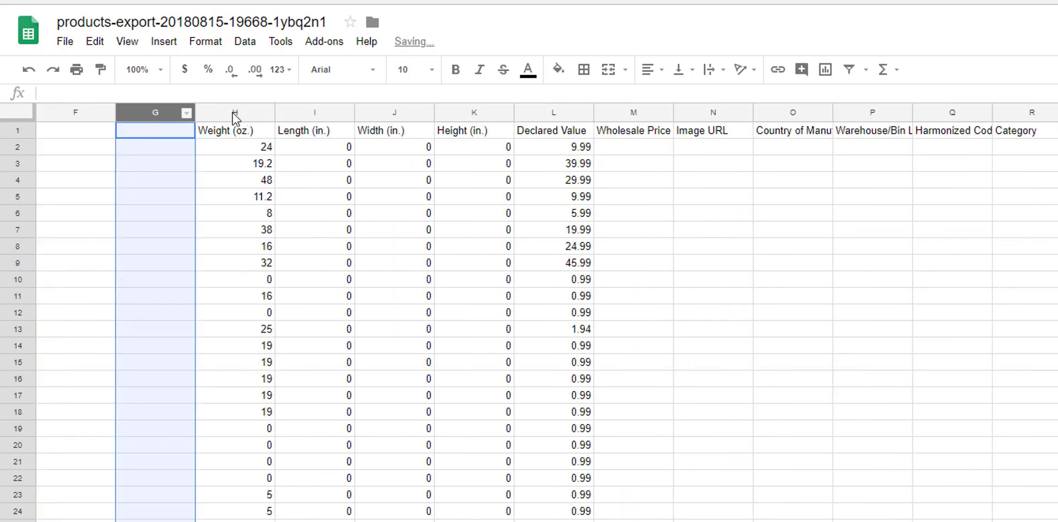
{"action": "left_click", "coordinate": [234, 113]}
{"action": "key", "text": "Delete"}
{"action": "left_click", "coordinate": [320, 116]}
{"action": "key", "text": "Delete"}
{"action": "left_click", "coordinate": [393, 112]}
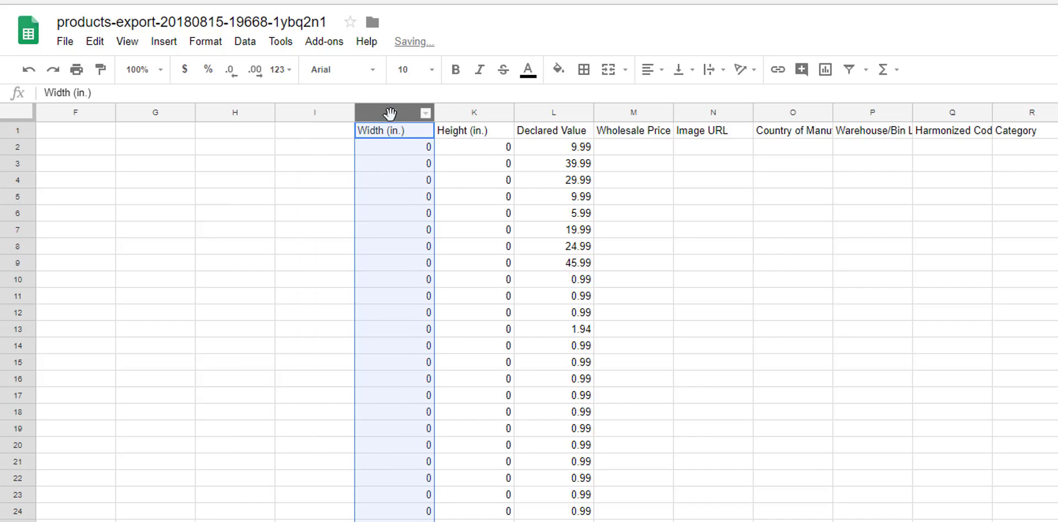
{"action": "key", "text": "Delete"}
{"action": "left_click", "coordinate": [475, 113]}
{"action": "key", "text": "Delete"}
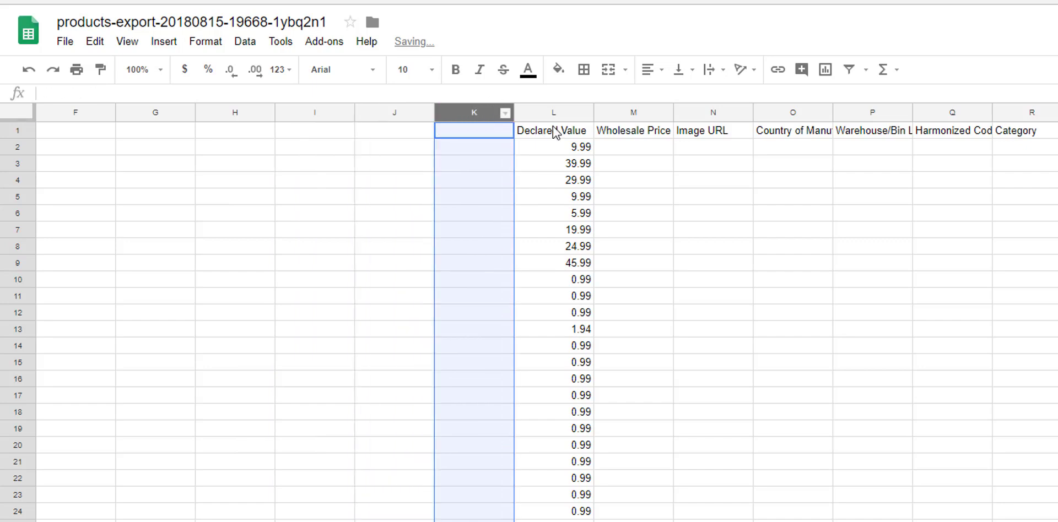
{"action": "left_click", "coordinate": [549, 112]}
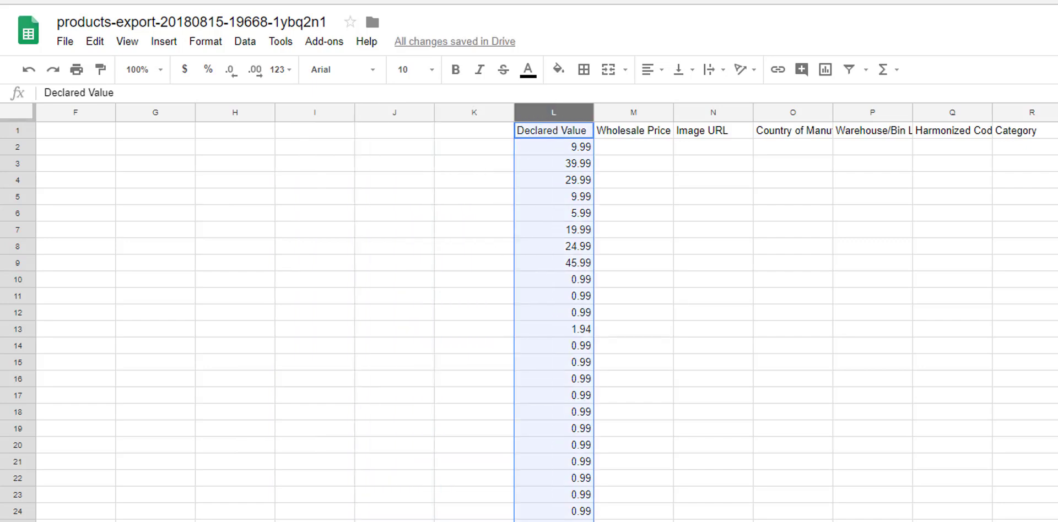
{"action": "scroll", "coordinate": [265, 246], "scroll_direction": "right", "scroll_amount": 5}
{"action": "left_click", "coordinate": [217, 113]}
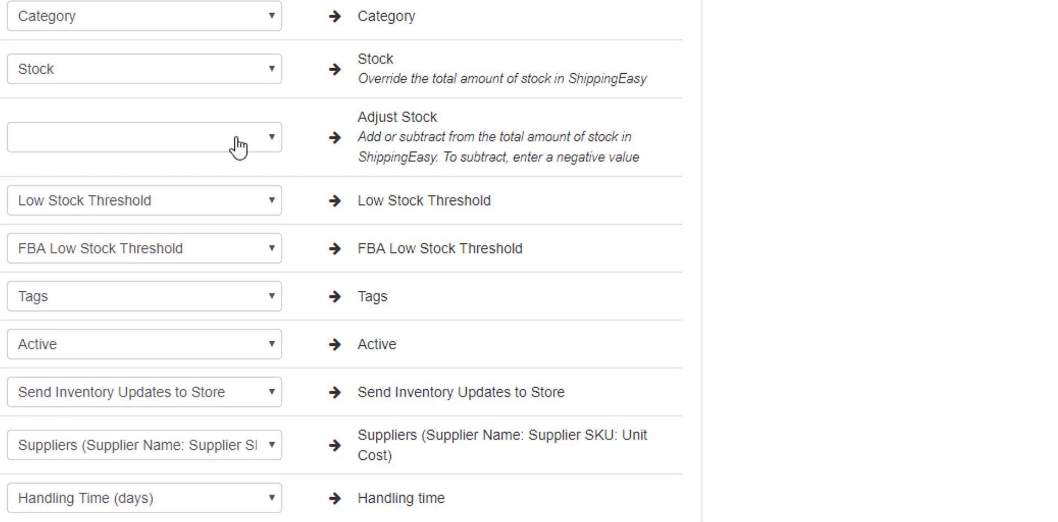
Set the Stock field mapping to blank and choose Stock for Adjust Stock
{"action": "left_click", "coordinate": [185, 68]}
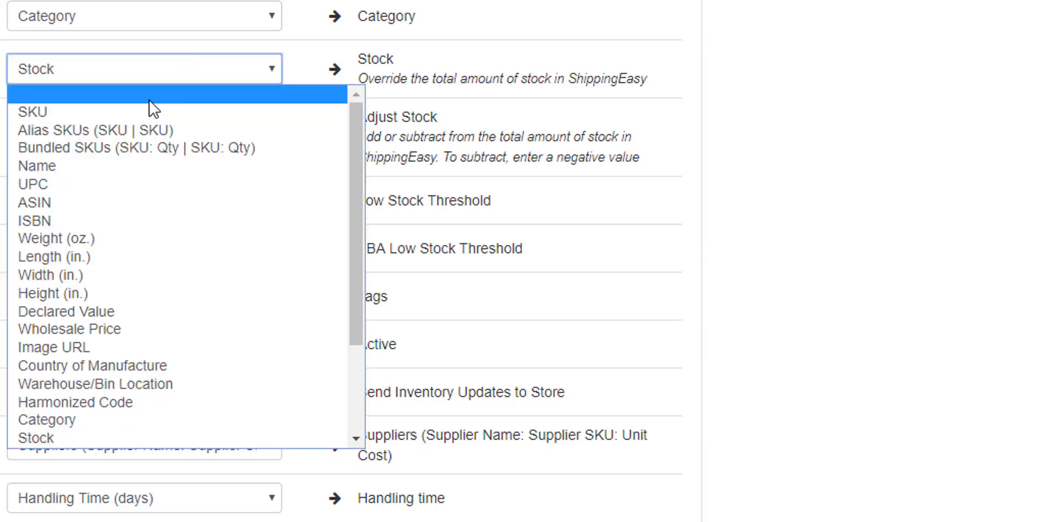
{"action": "left_click", "coordinate": [150, 99]}
{"action": "left_click", "coordinate": [133, 138]}
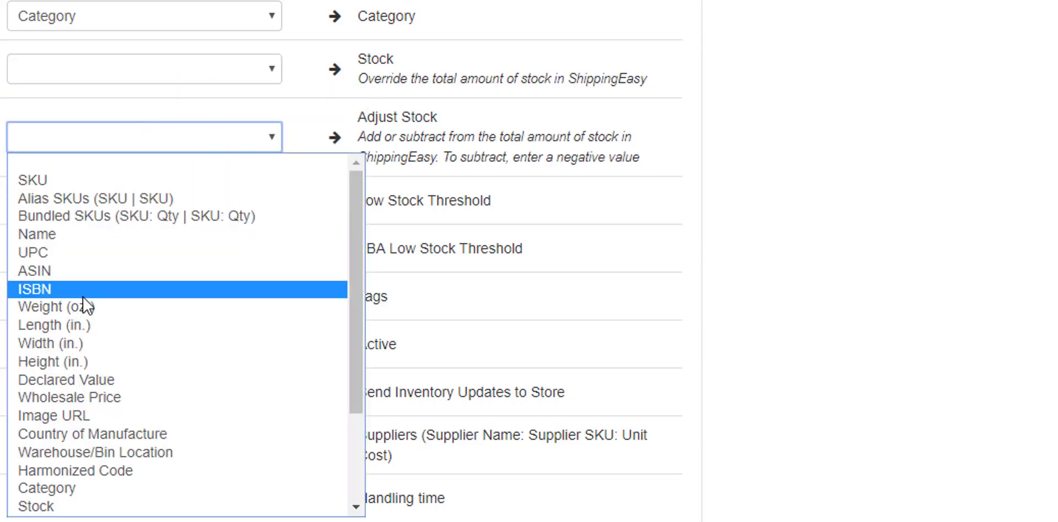
{"action": "left_click", "coordinate": [87, 507]}
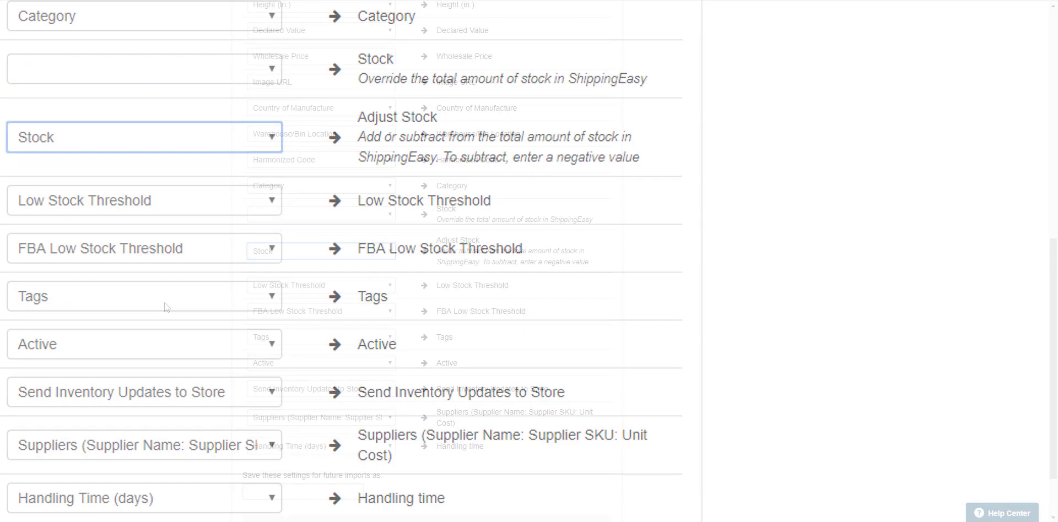
Submit the mapping, review the READY Product_CSV.csv upload and complete importing its 45 products
{"action": "left_click", "coordinate": [273, 468]}
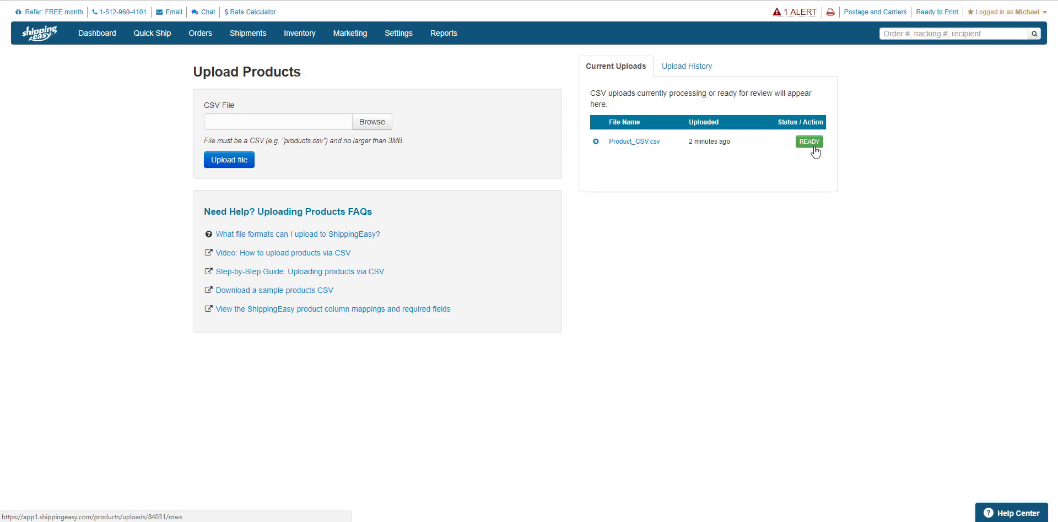
{"action": "left_click", "coordinate": [812, 145]}
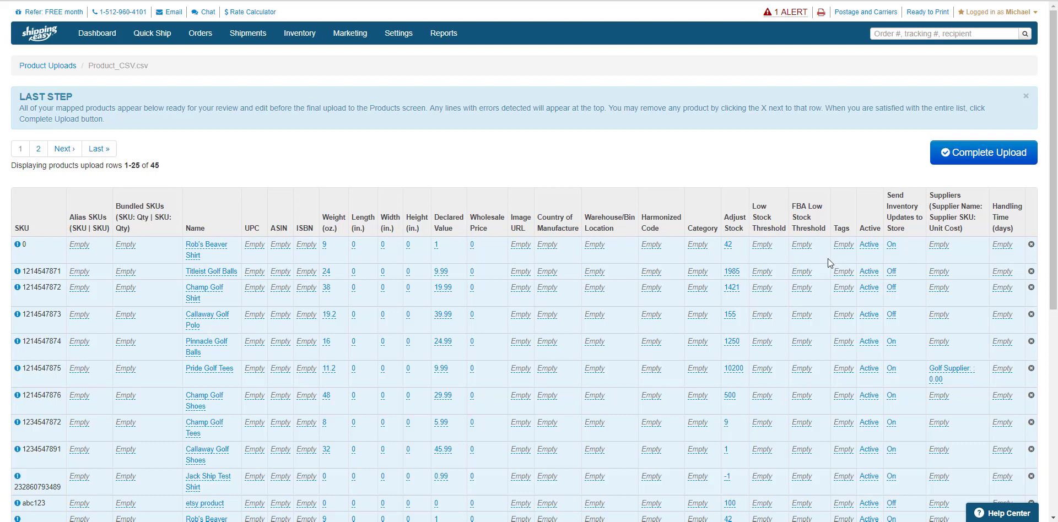
{"action": "left_click", "coordinate": [963, 154]}
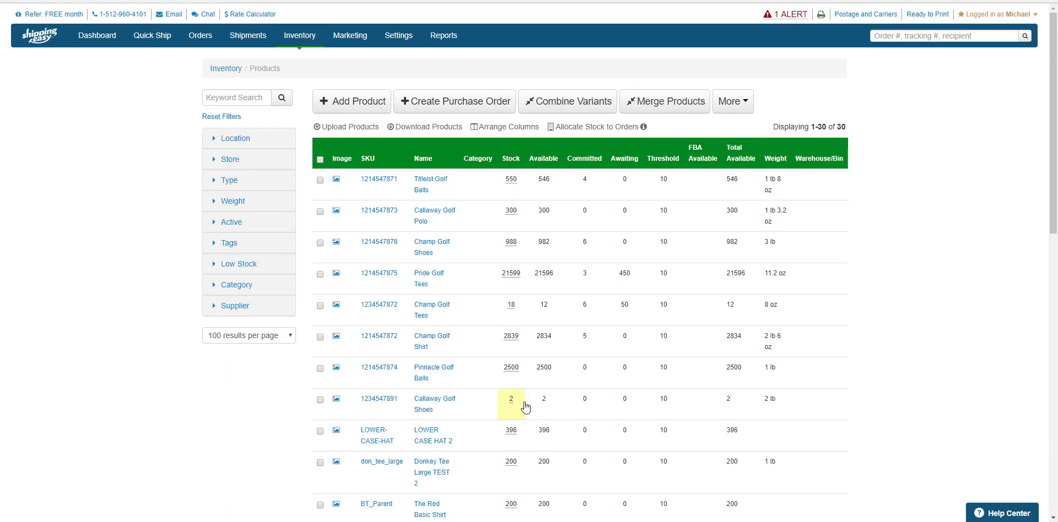
Open Pinnacle Golf Balls and view its stock adjustment History tab
{"action": "left_click", "coordinate": [428, 368]}
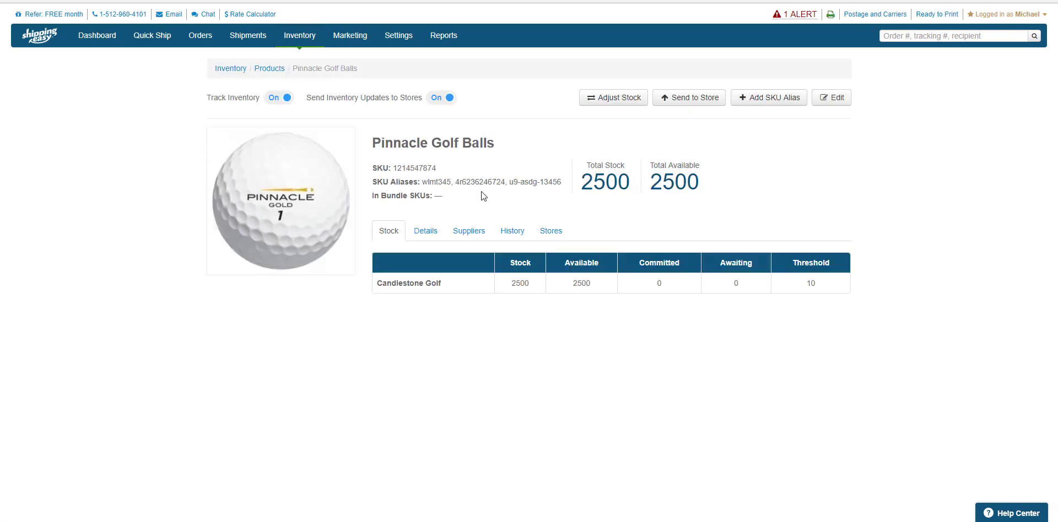
{"action": "left_click", "coordinate": [506, 222]}
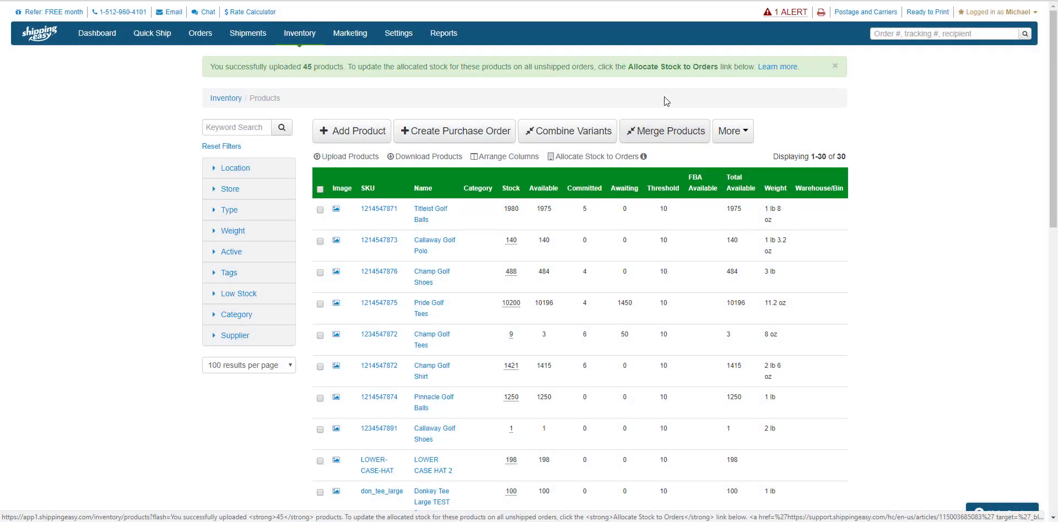
Go to Settings > Stores & Orders and open the eBay Store's settings
{"action": "left_click", "coordinate": [399, 43]}
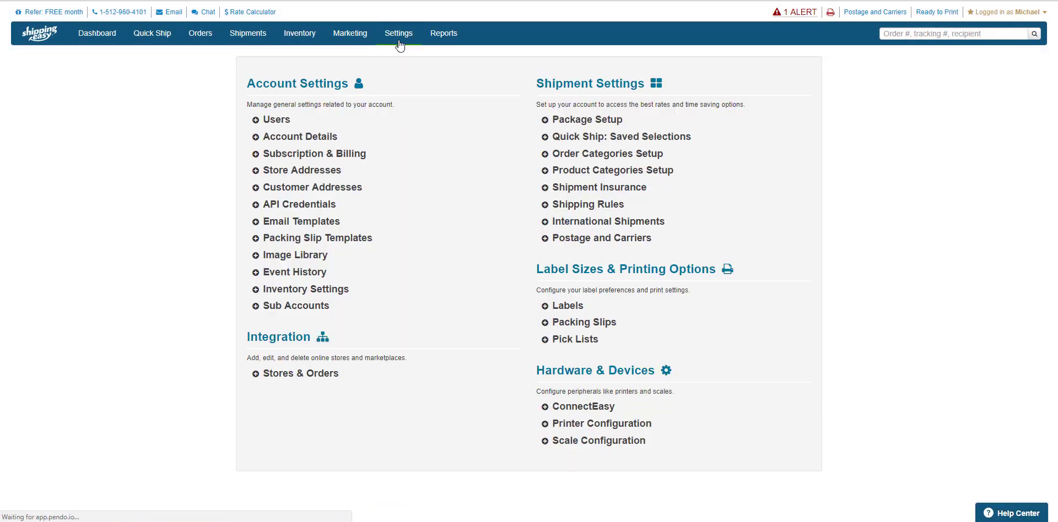
{"action": "left_click", "coordinate": [301, 375]}
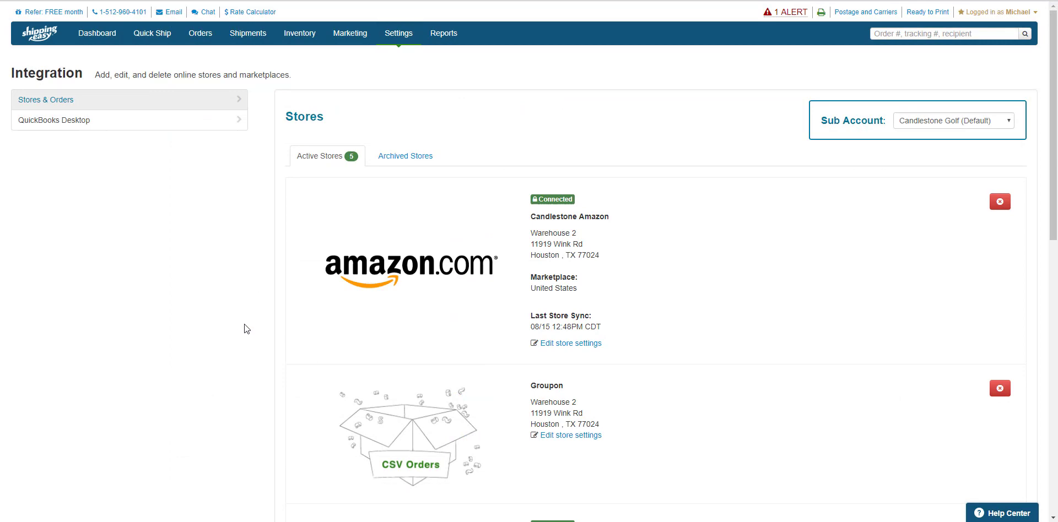
{"action": "scroll", "coordinate": [246, 328], "scroll_direction": "down", "scroll_amount": 9}
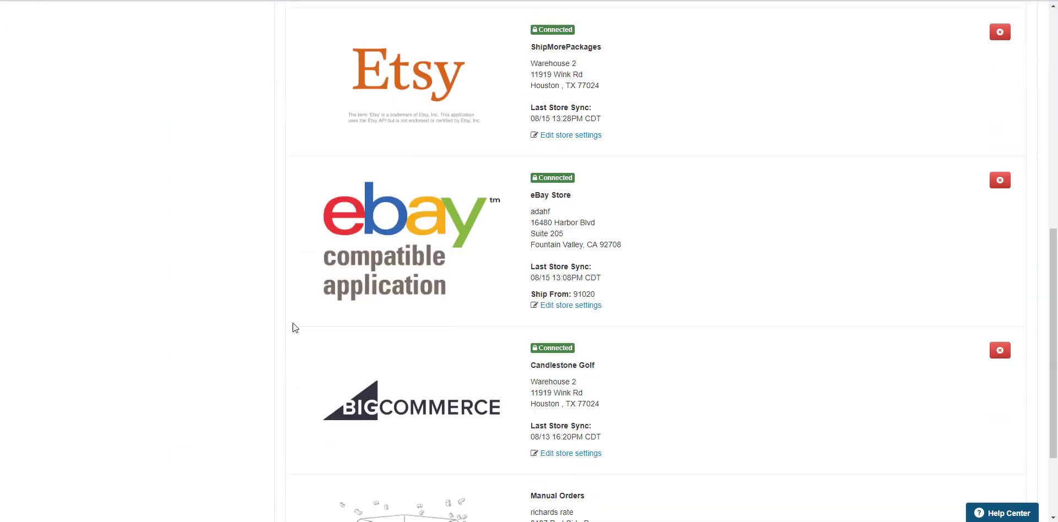
{"action": "left_click", "coordinate": [351, 241]}
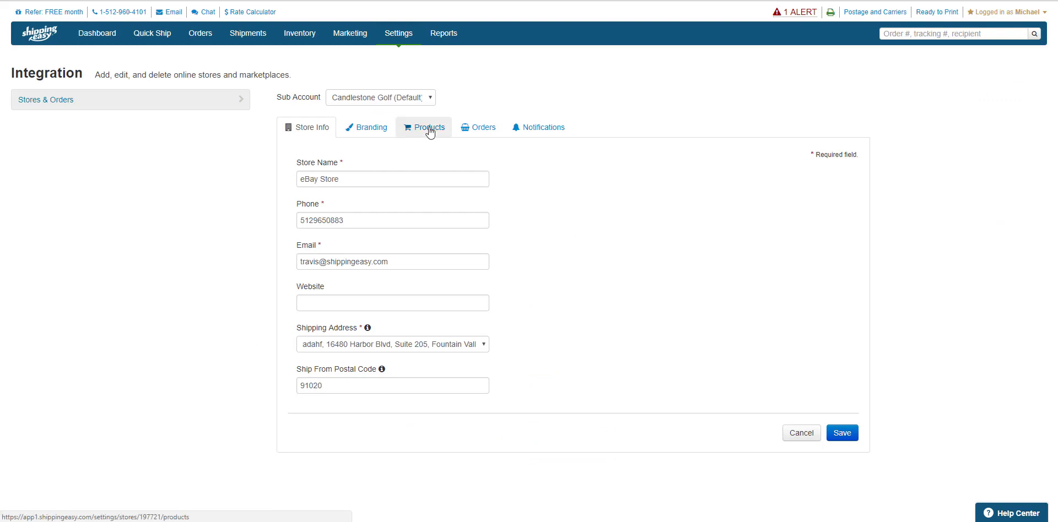
Import the eBay Store's products from its Products tab, overriding existing ShippingEasy stock levels
{"action": "left_click", "coordinate": [429, 130]}
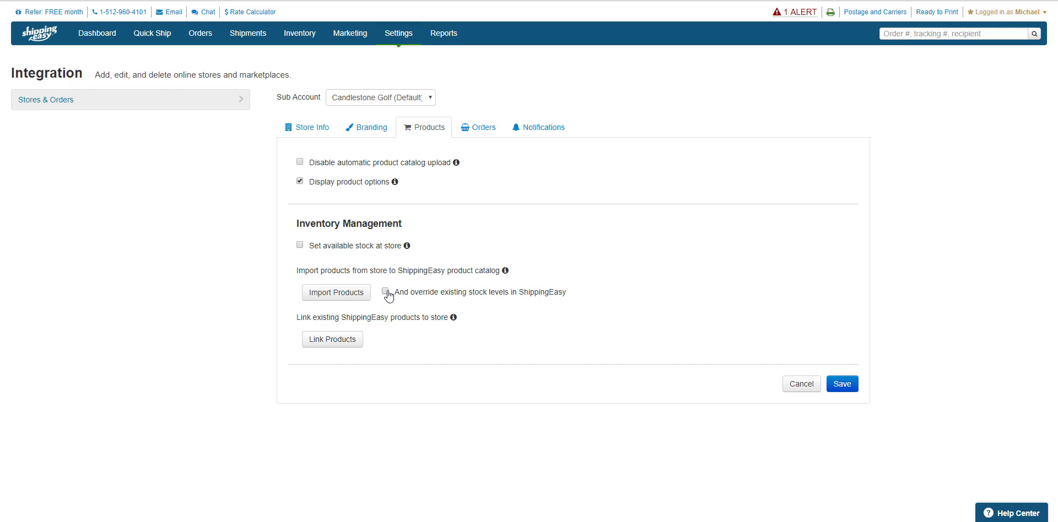
{"action": "left_click", "coordinate": [346, 293]}
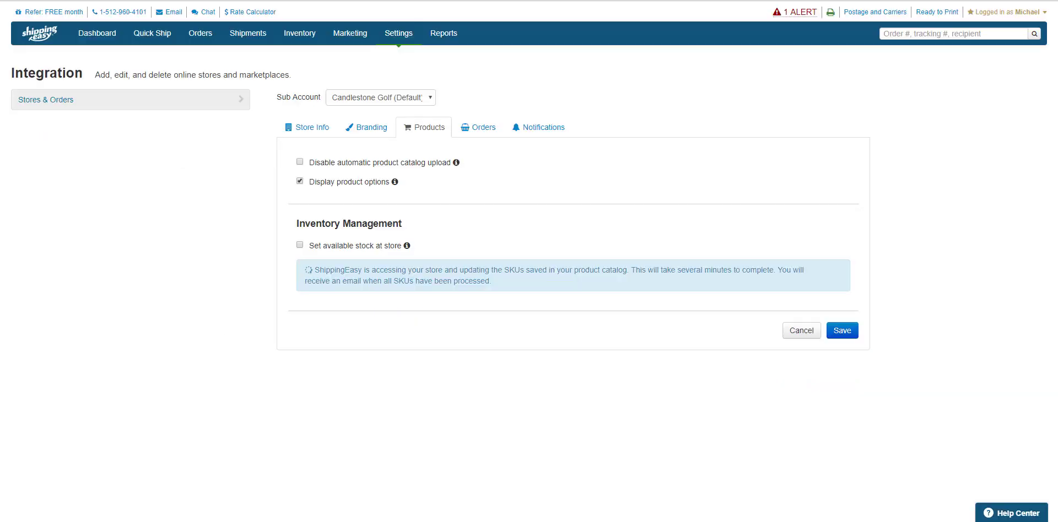
Show the Inventory Products list to check stock levels after the store import
{"action": "mouse_move", "coordinate": [293, 32]}
{"action": "left_click", "coordinate": [305, 57]}
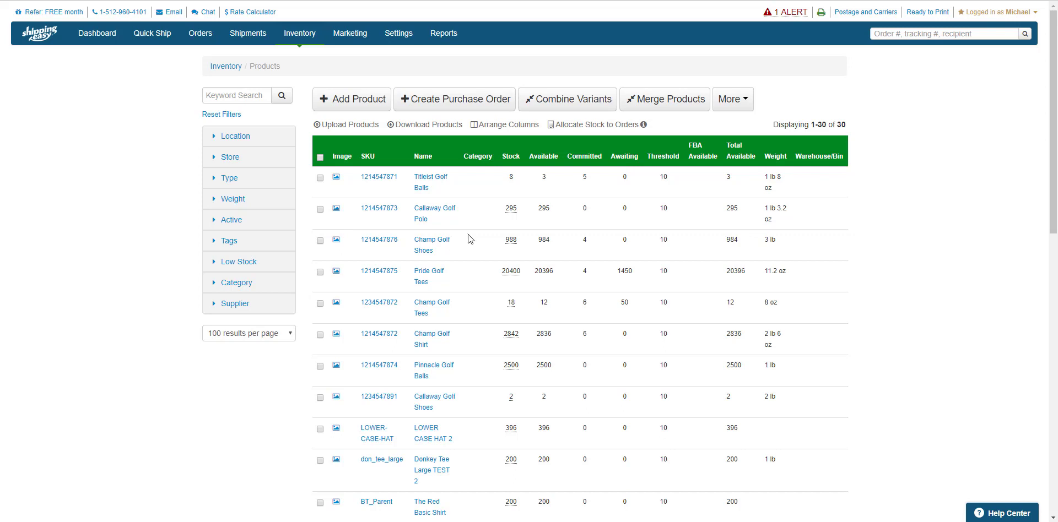
Find the 'update stock levels' help article in the FAQ and open it in a new tab
{"action": "left_click", "coordinate": [1010, 513]}
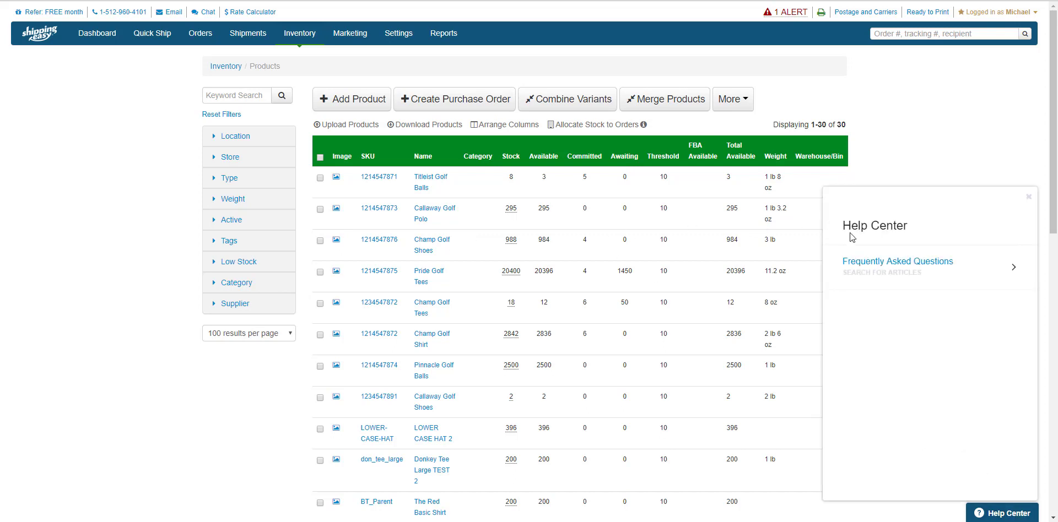
{"action": "left_click", "coordinate": [927, 268]}
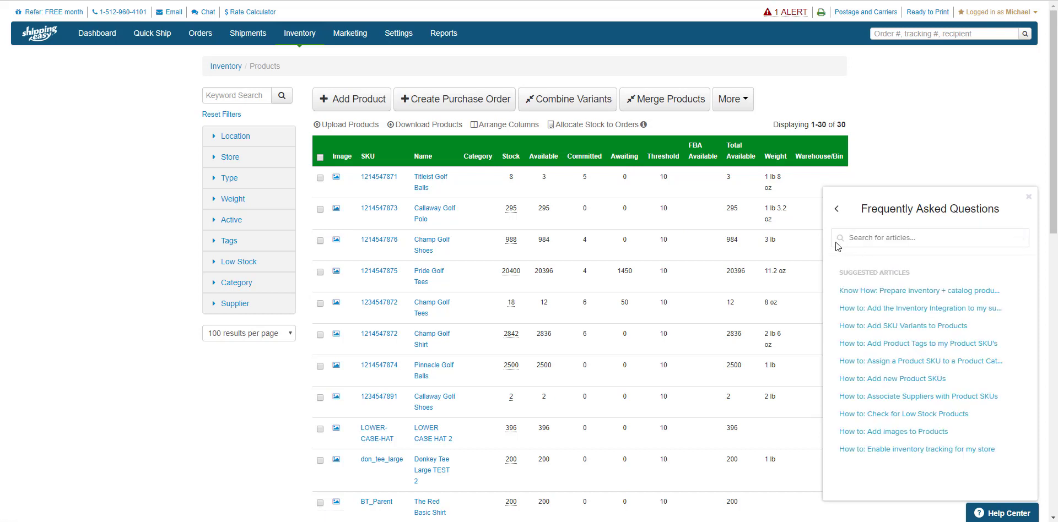
{"action": "type", "text": "update stock levels"}
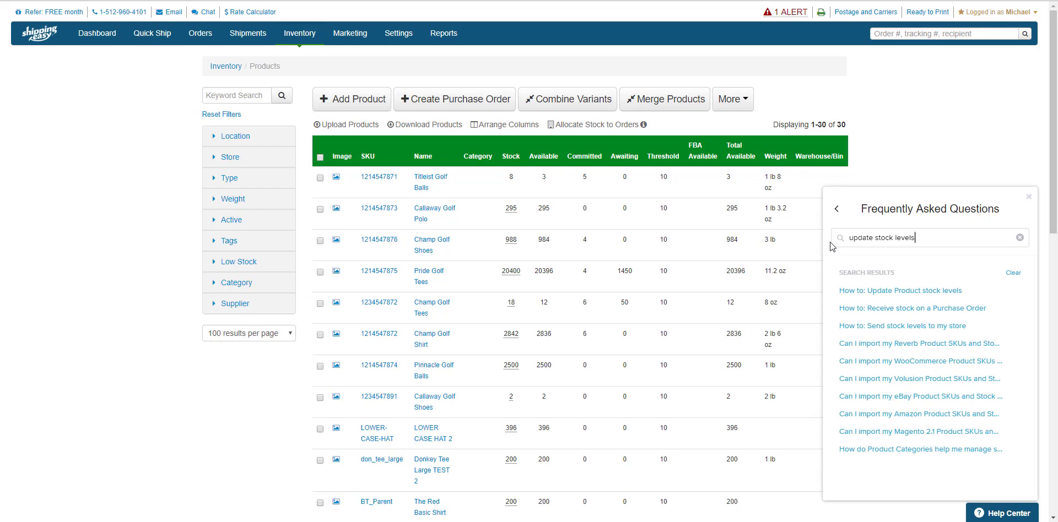
{"action": "left_click", "coordinate": [888, 292]}
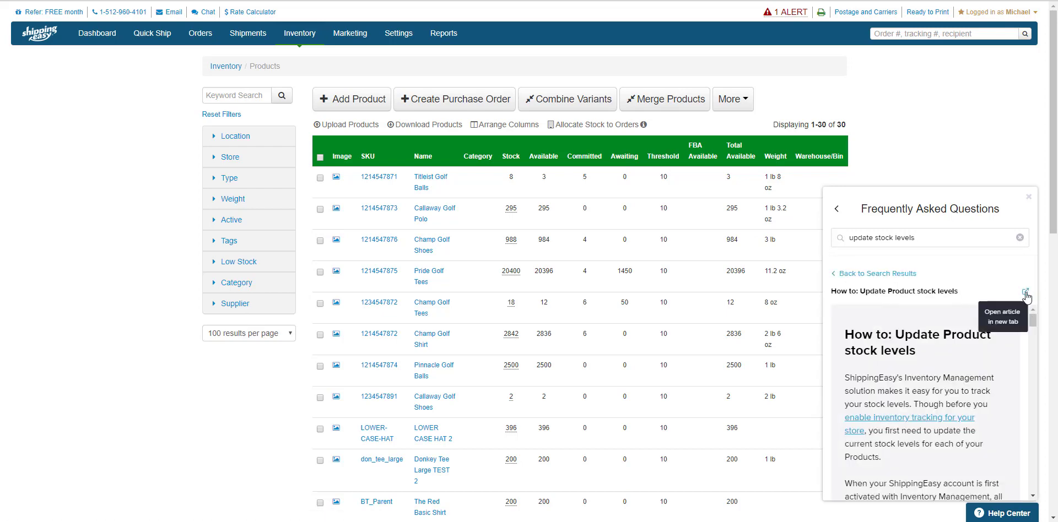
{"action": "left_click", "coordinate": [1025, 293]}
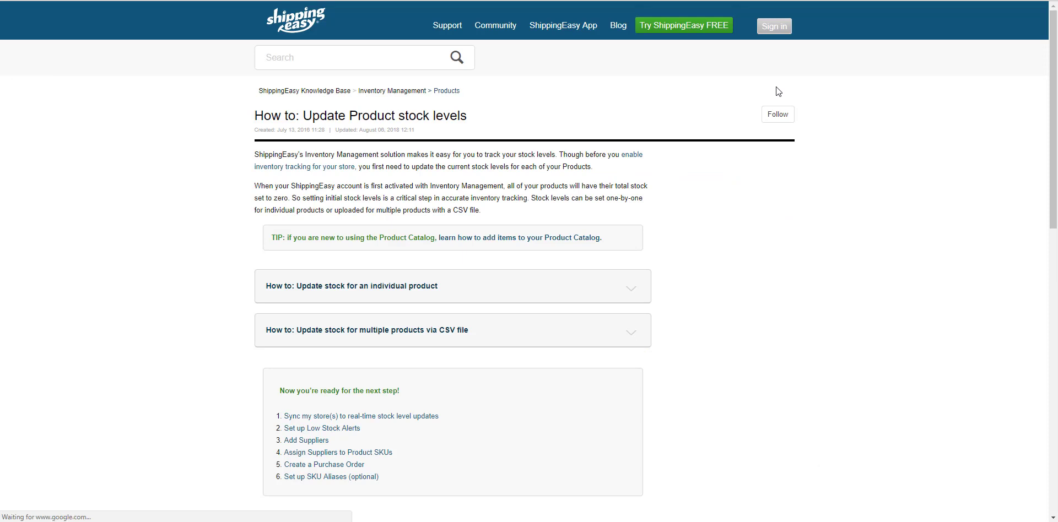